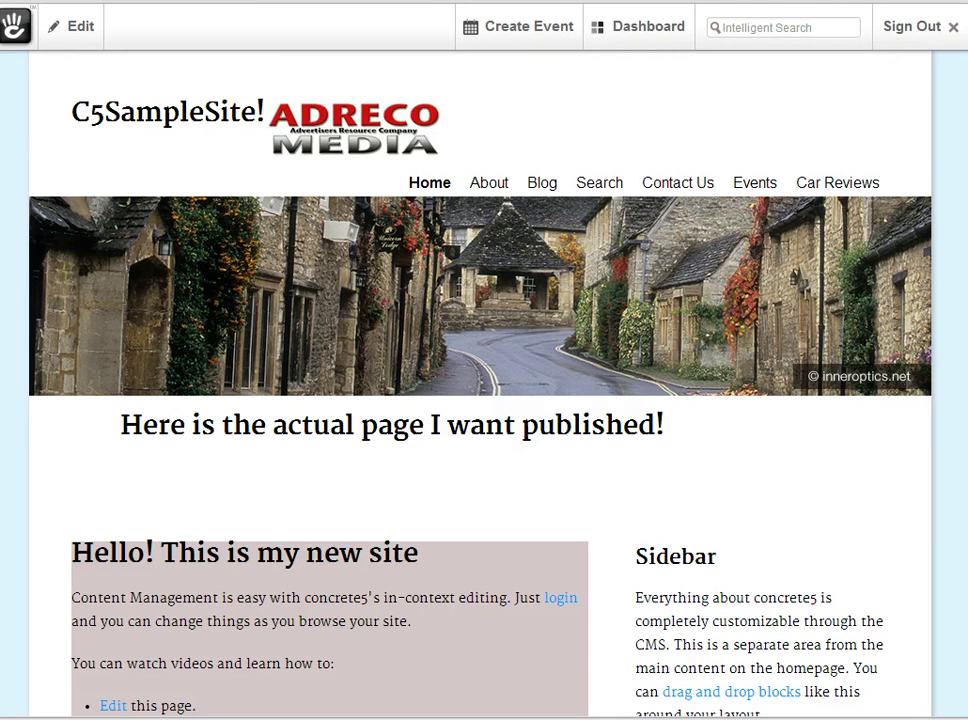
Step: Open the File Manager and queue 1.image.jpg from the desktop for a multiple-file upload
{"action": "mouse_move", "coordinate": [622, 40]}
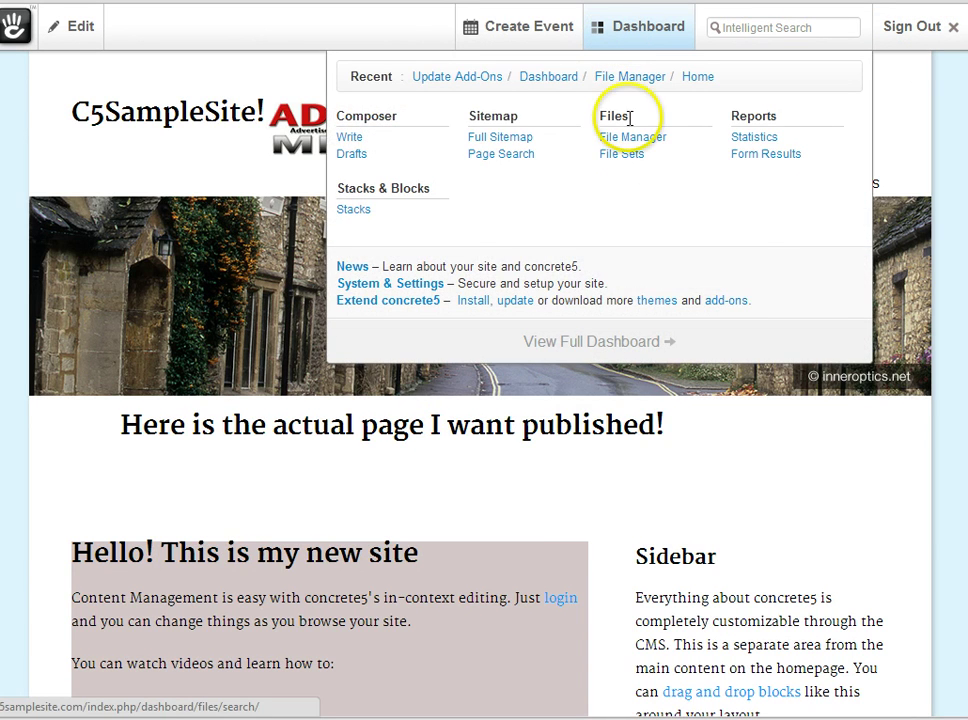
{"action": "left_click", "coordinate": [631, 139]}
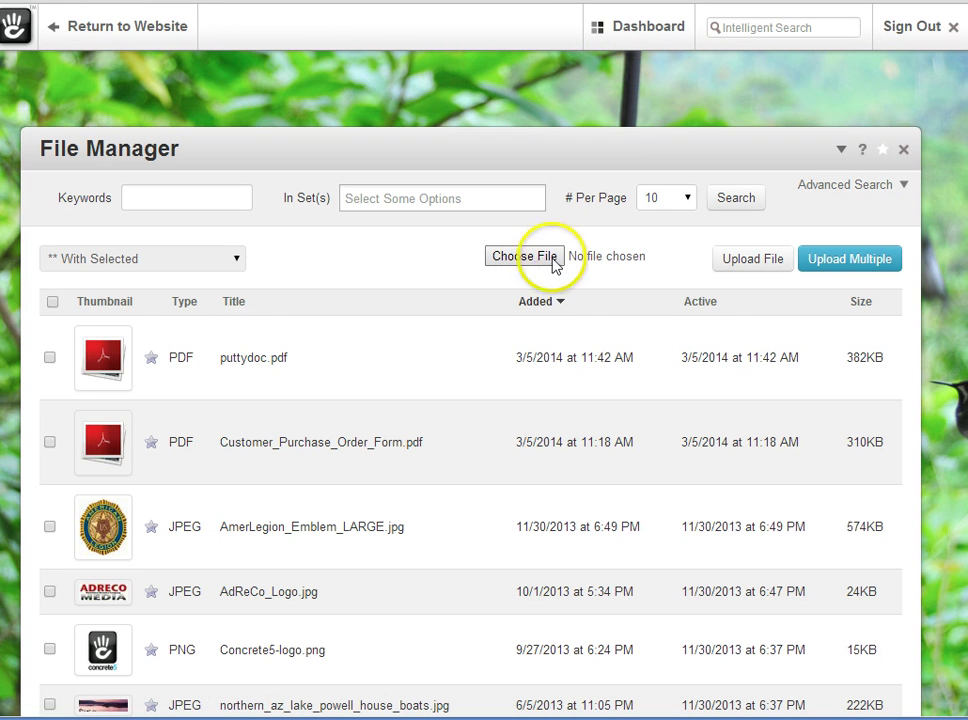
{"action": "left_click", "coordinate": [835, 262]}
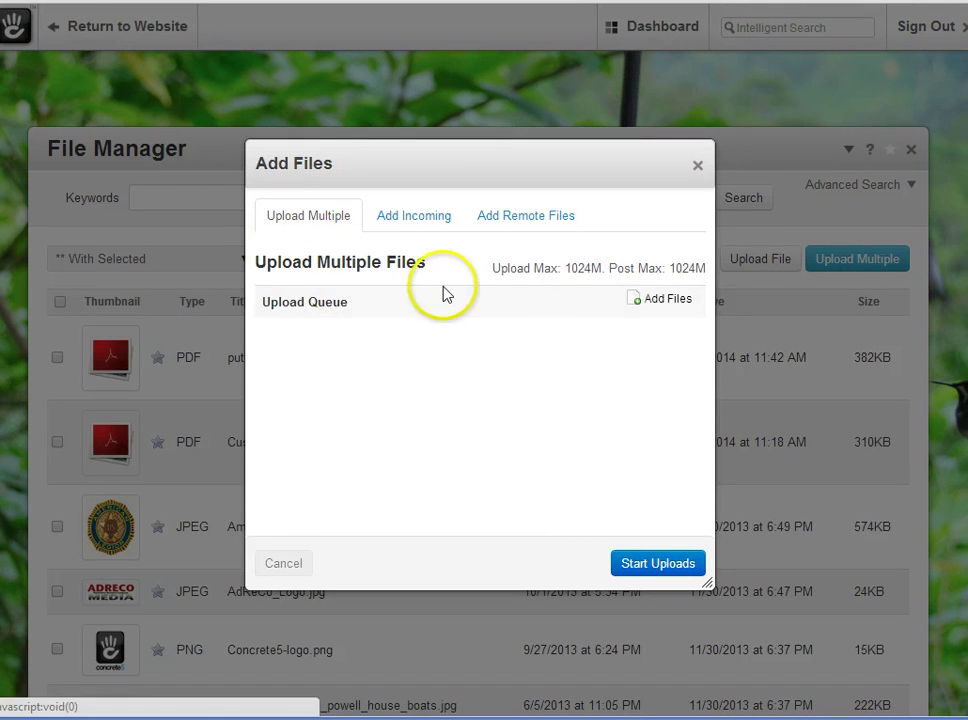
{"action": "left_click", "coordinate": [654, 305]}
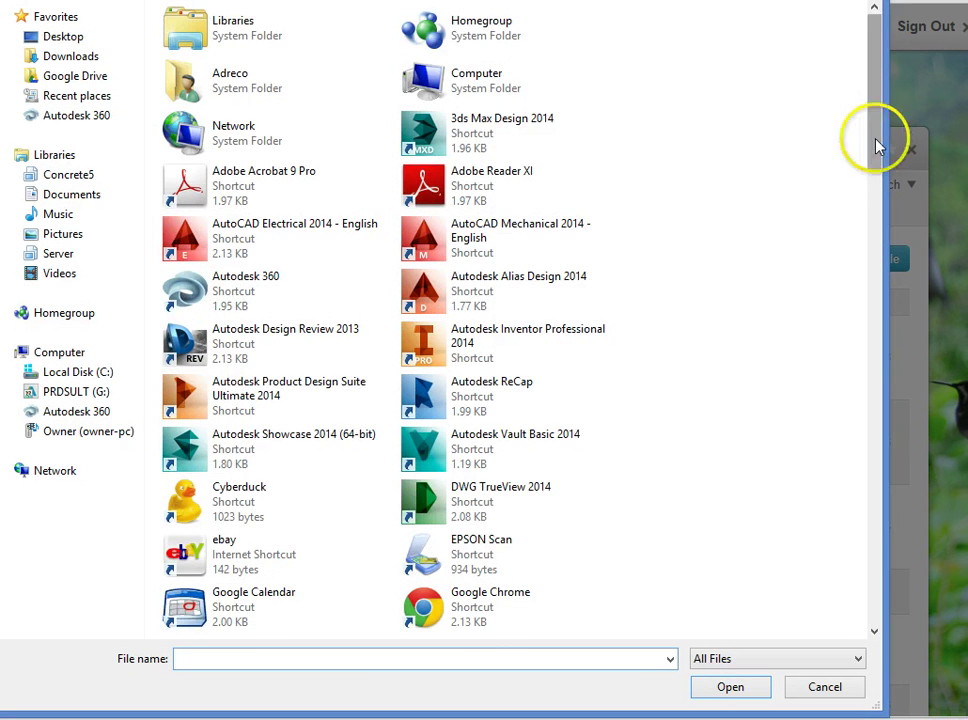
{"action": "left_click_drag", "start_coordinate": [875, 146], "coordinate": [872, 340]}
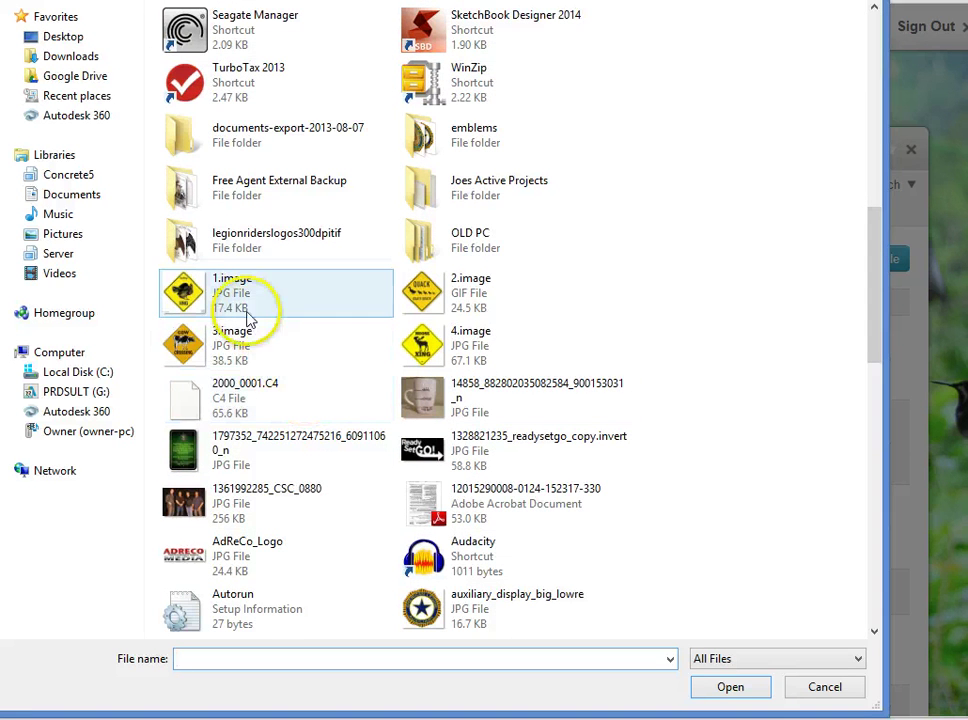
{"action": "left_click", "coordinate": [206, 298]}
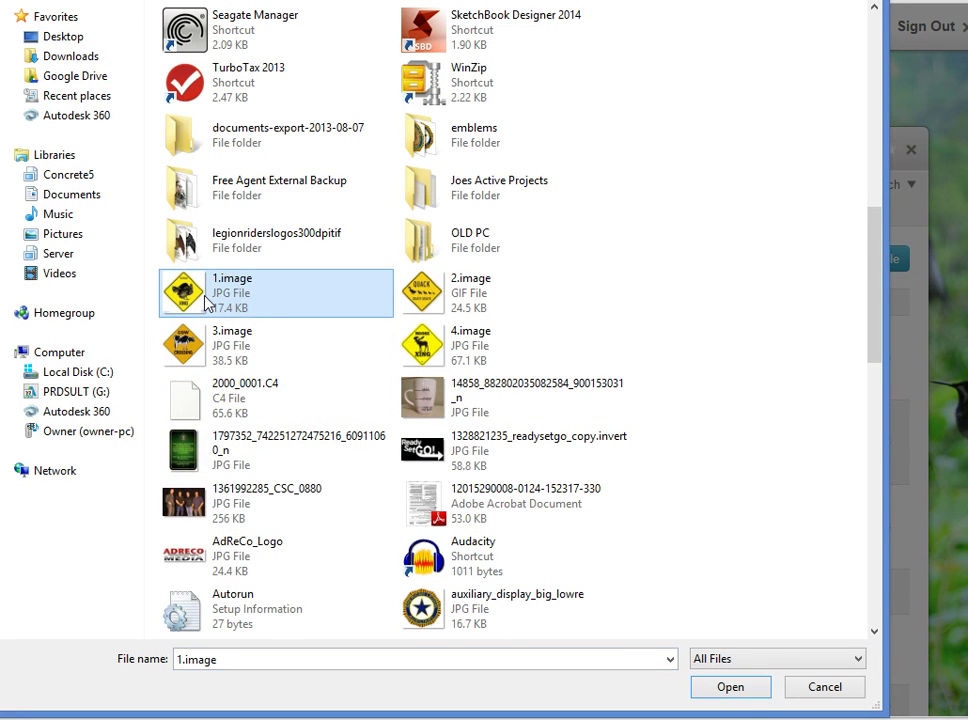
{"action": "double_click", "coordinate": [206, 300]}
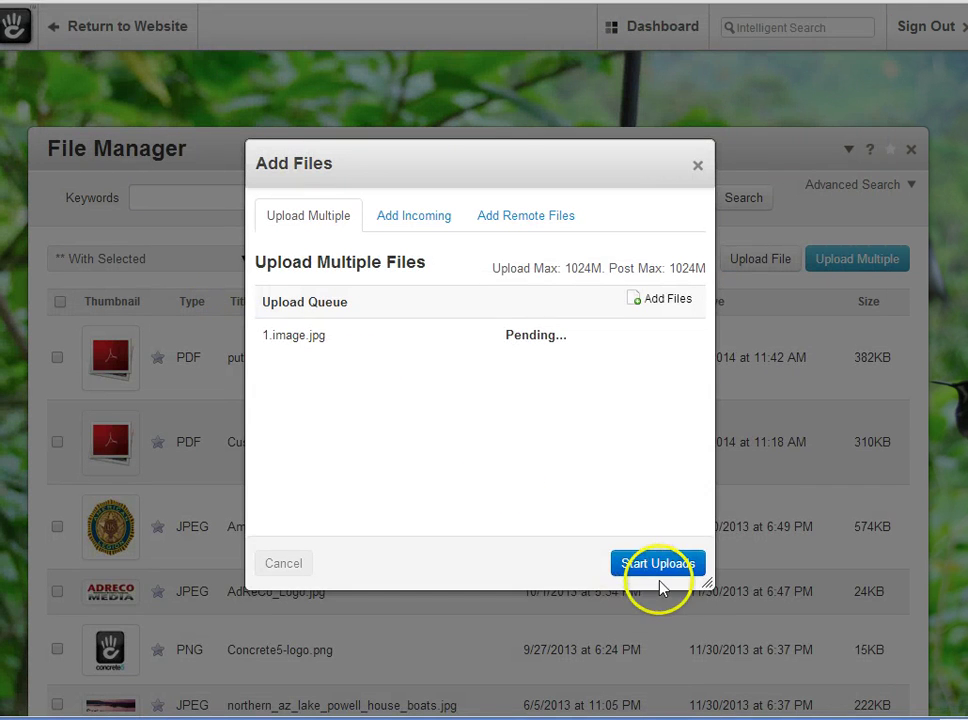
Step: Add 2.image.gif from the desktop to the upload queue
{"action": "left_click", "coordinate": [655, 302]}
{"action": "left_click_drag", "start_coordinate": [864, 309], "coordinate": [856, 339]}
{"action": "left_click", "coordinate": [473, 255]}
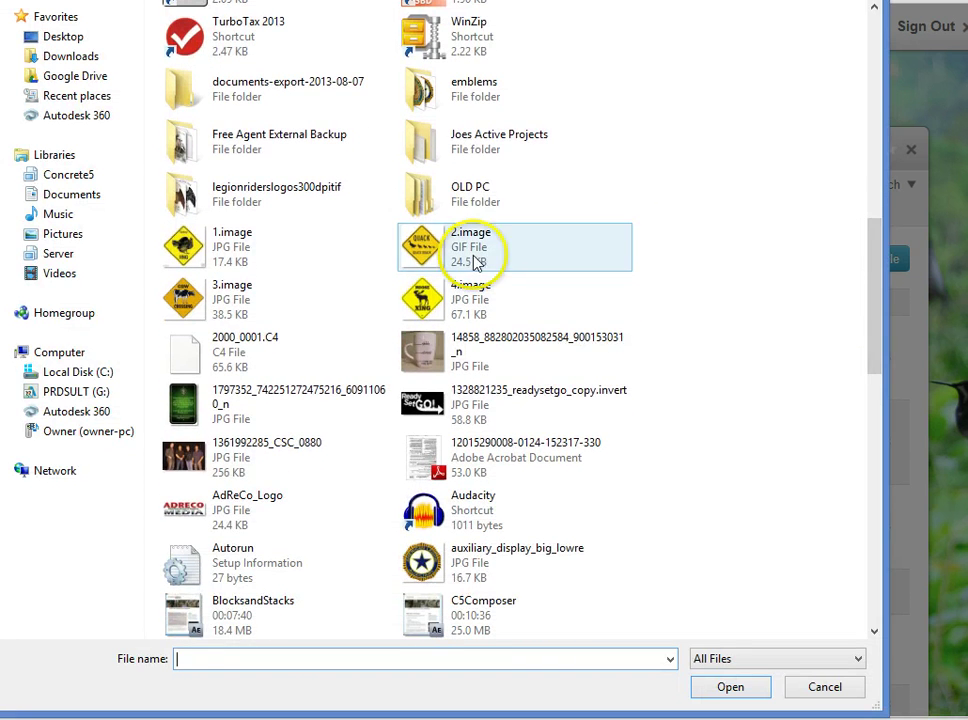
{"action": "double_click", "coordinate": [437, 255]}
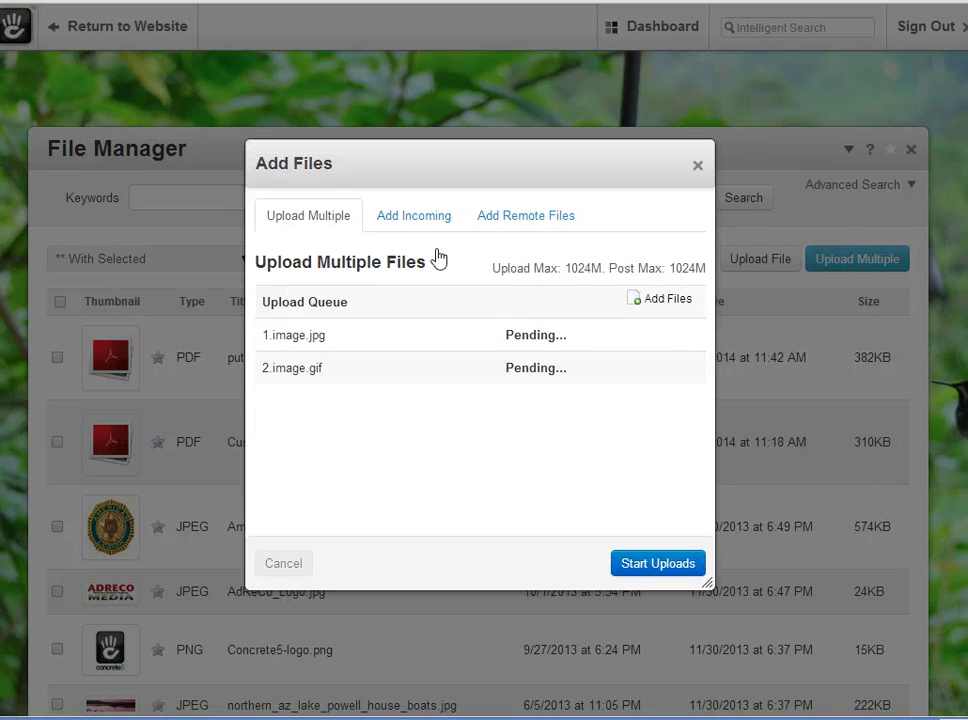
Step: Add 3.image.jpg from the desktop to the upload queue
{"action": "left_click", "coordinate": [668, 302]}
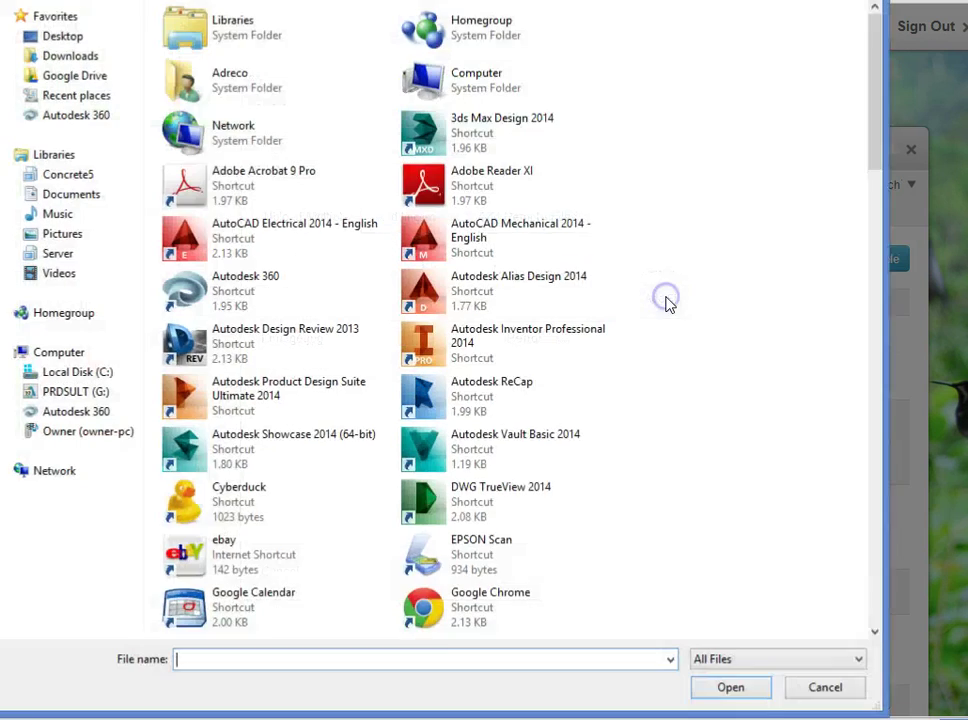
{"action": "left_click_drag", "start_coordinate": [875, 136], "coordinate": [868, 336]}
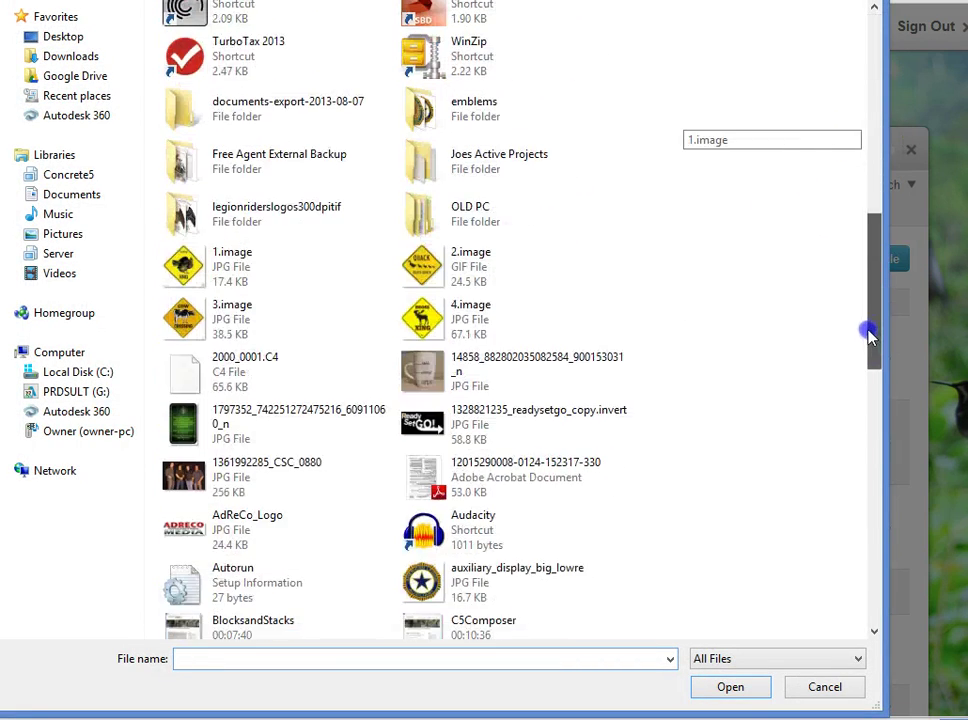
{"action": "double_click", "coordinate": [192, 318]}
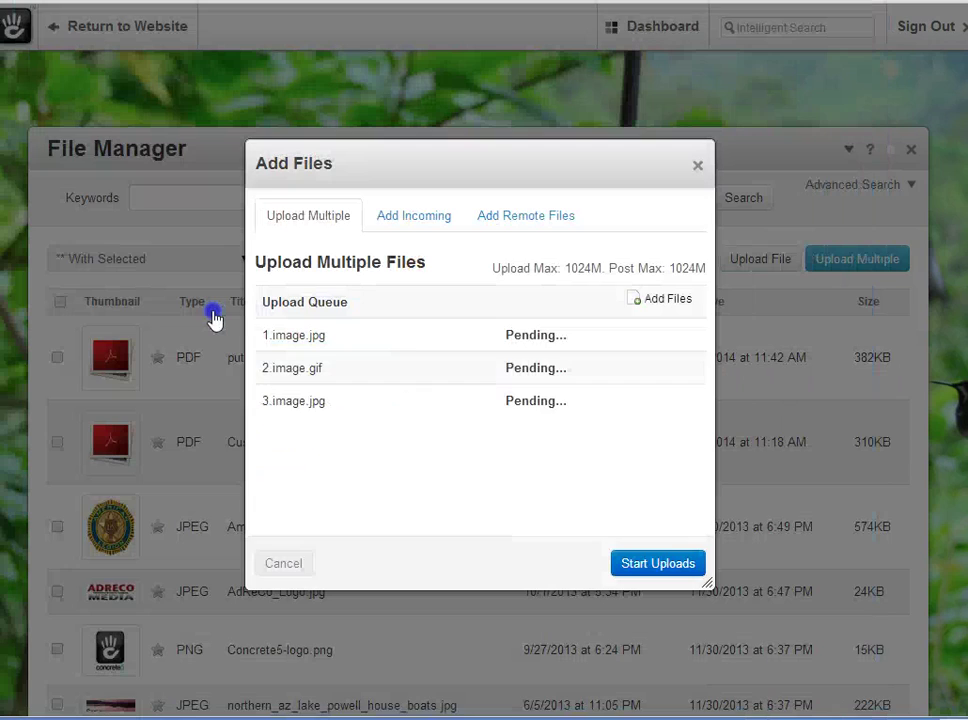
Step: Add 4.image.jpg from the desktop to the queue and upload all queued files
{"action": "left_click", "coordinate": [665, 300]}
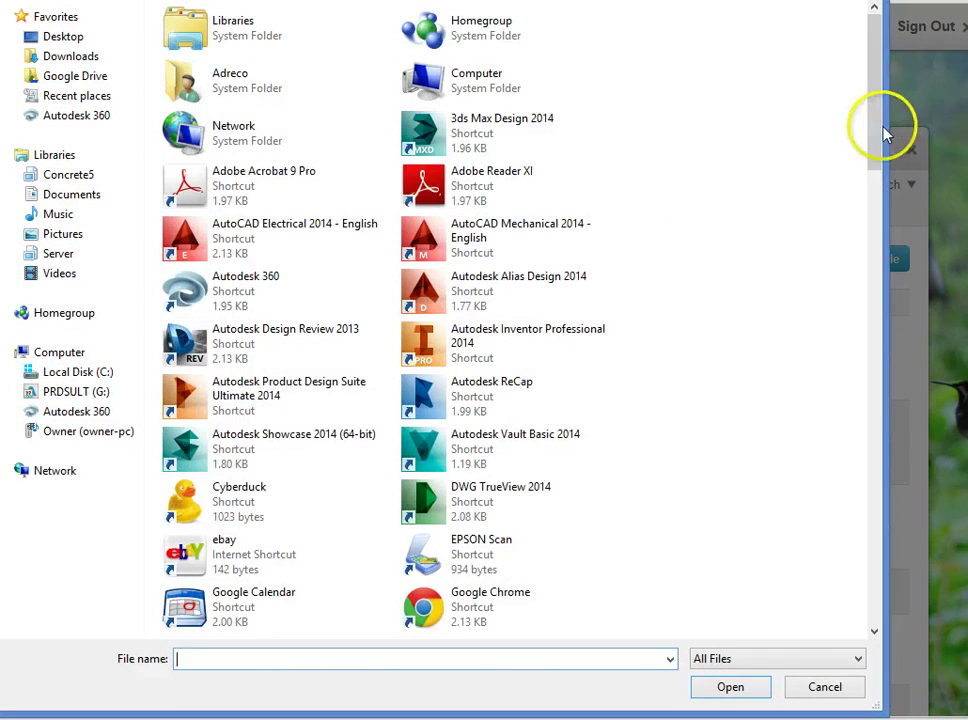
{"action": "left_click_drag", "start_coordinate": [875, 145], "coordinate": [843, 318]}
{"action": "double_click", "coordinate": [428, 393]}
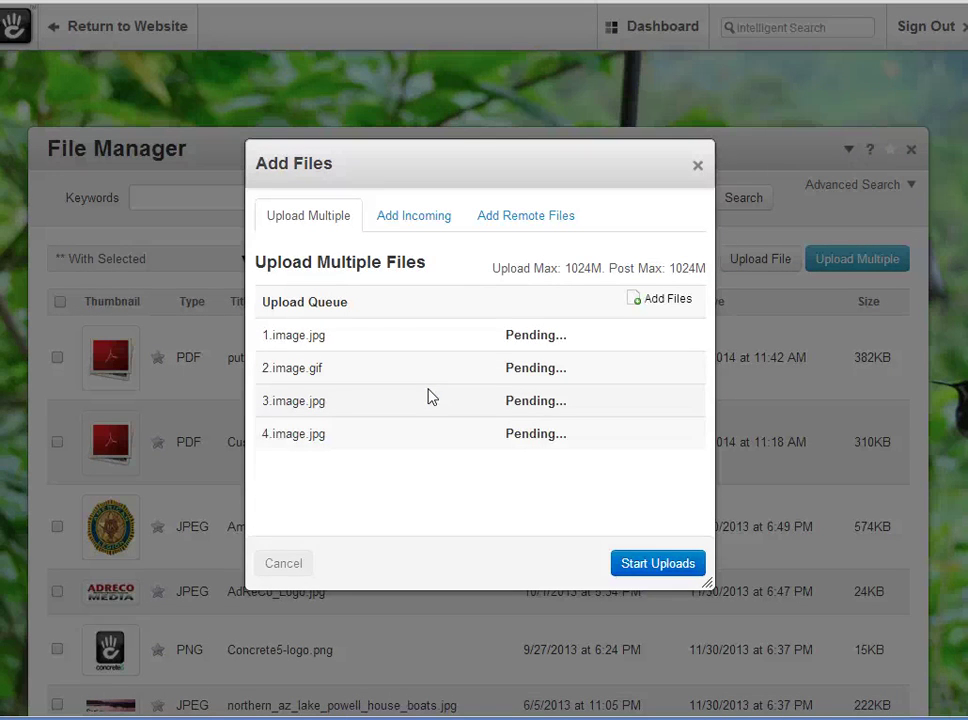
{"action": "left_click", "coordinate": [637, 577]}
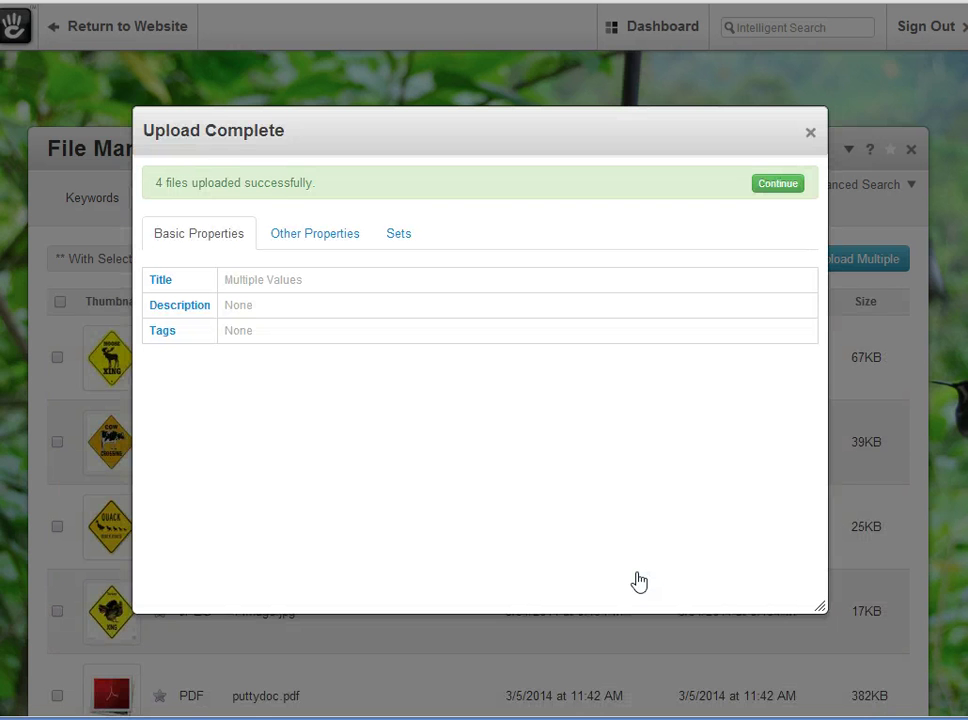
Step: Search the file sets for "test3" in the upload summary and continue back to the file list
{"action": "left_click", "coordinate": [399, 237]}
{"action": "left_click", "coordinate": [259, 283]}
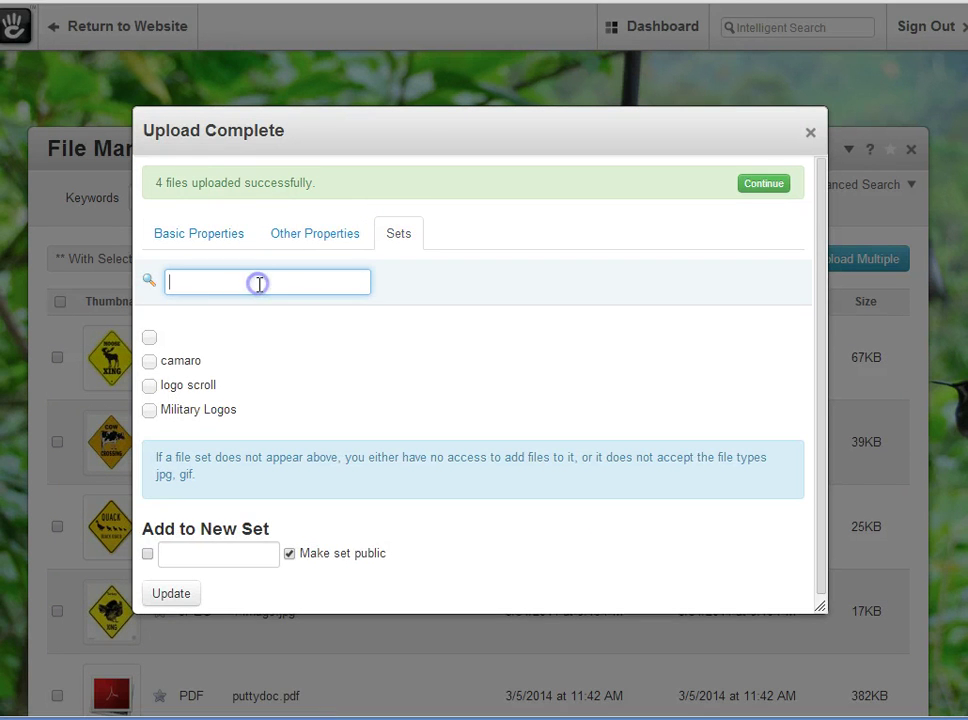
{"action": "type", "text": "test3"}
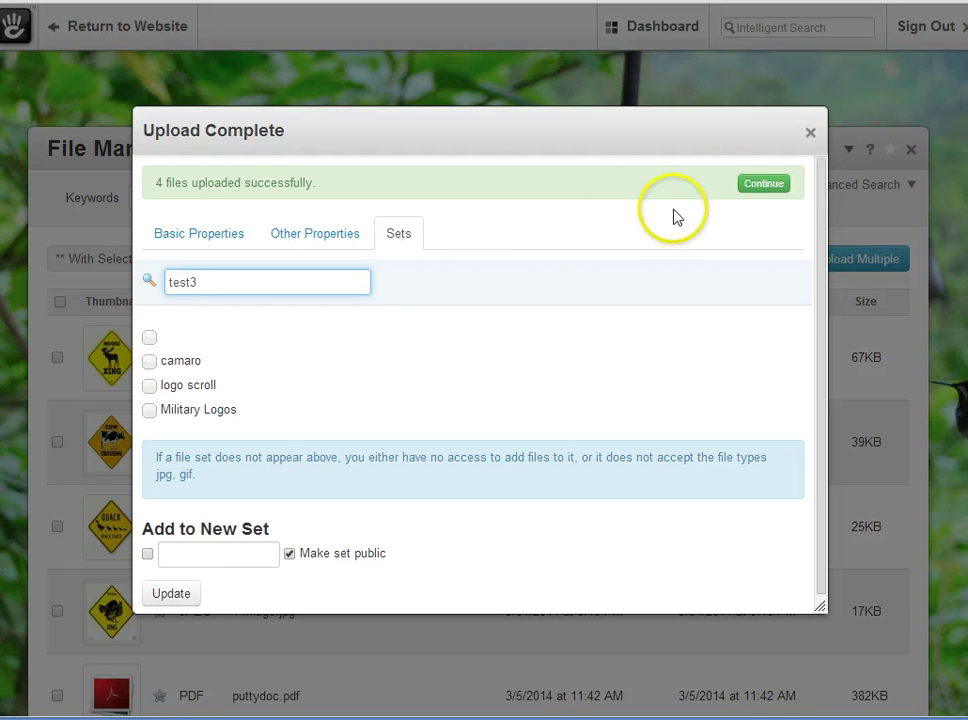
{"action": "left_click", "coordinate": [763, 185]}
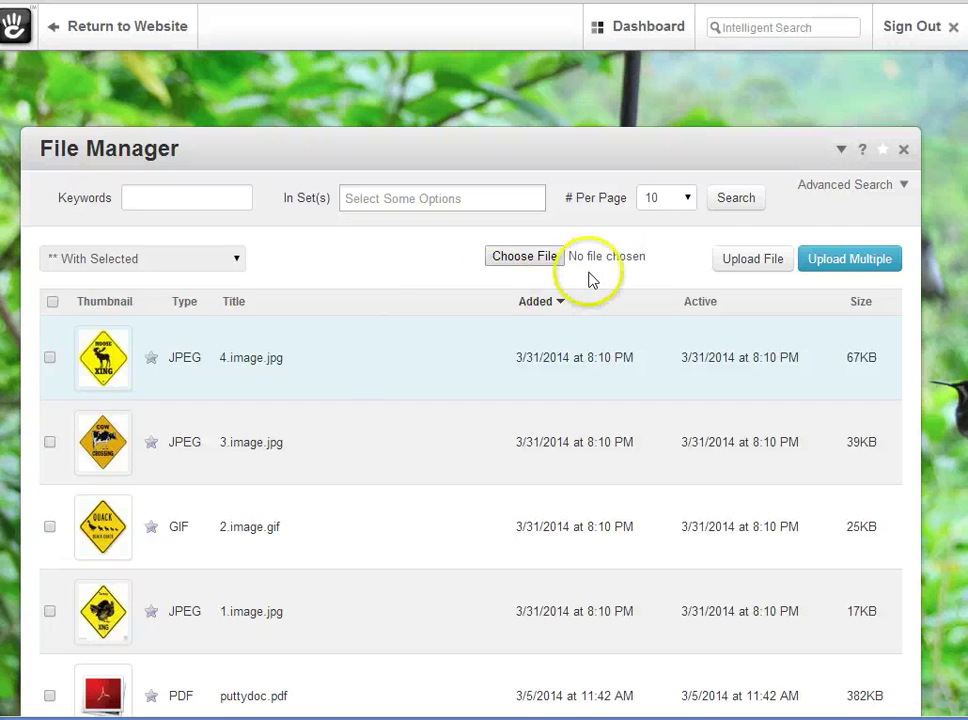
Step: View the form for adding files from remote URLs and close it without importing anything
{"action": "left_click", "coordinate": [828, 264]}
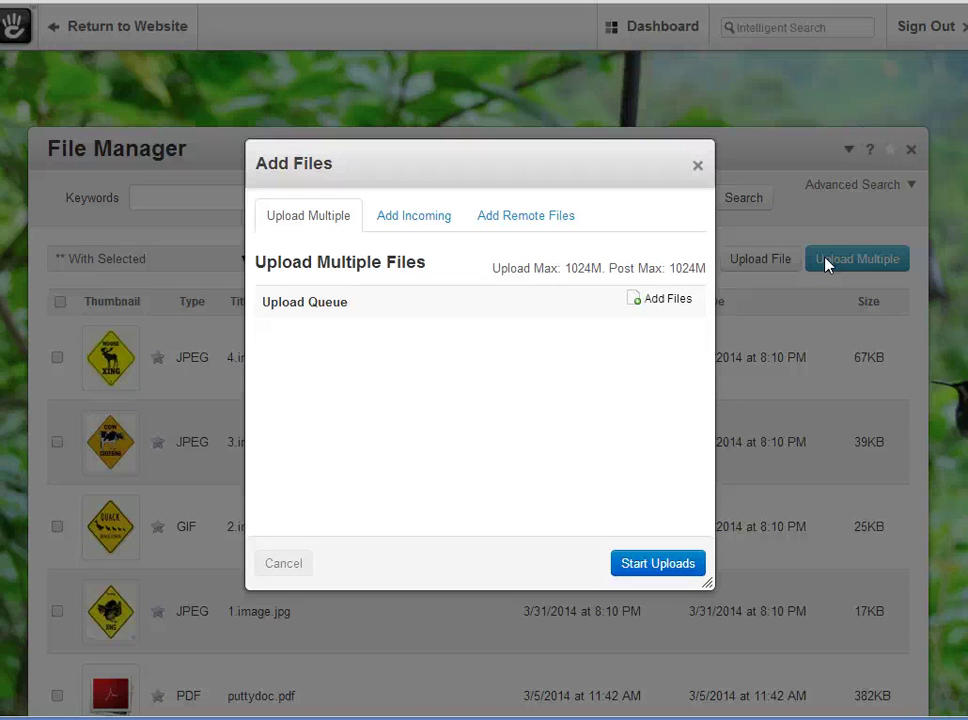
{"action": "left_click", "coordinate": [526, 220]}
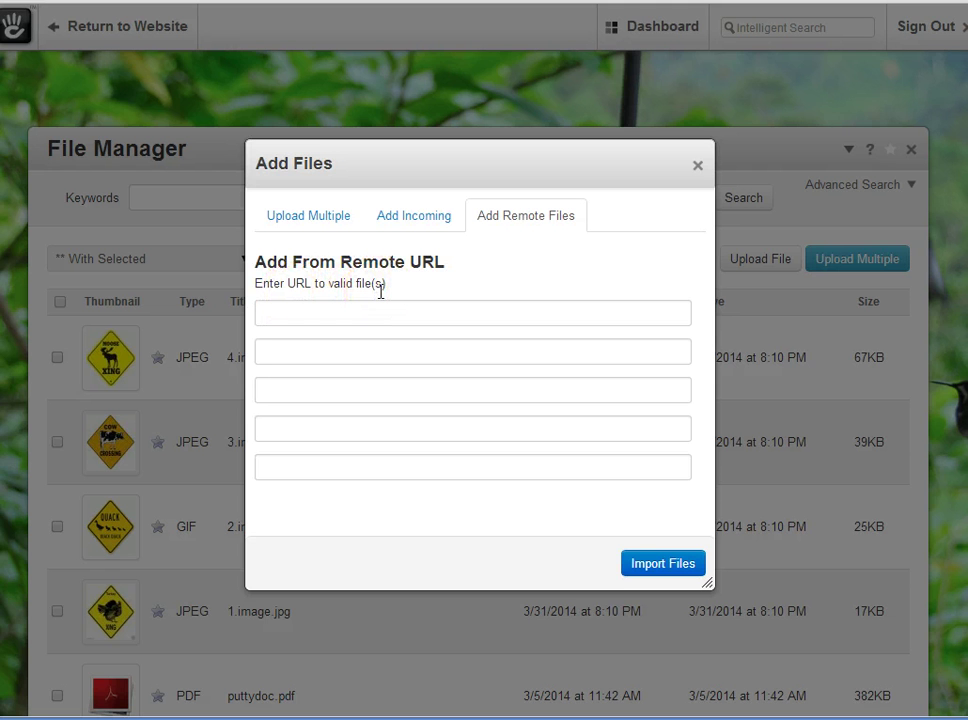
{"action": "left_click", "coordinate": [698, 165]}
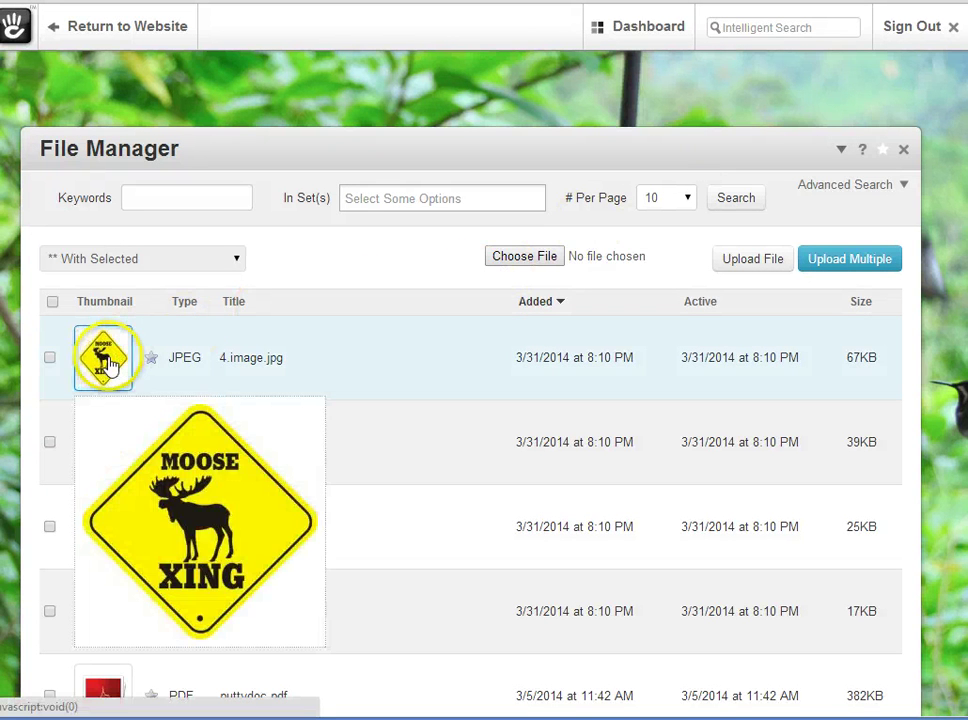
Step: Examine the properties of 4.image.jpg, including its file URL, and close them
{"action": "left_click", "coordinate": [108, 362]}
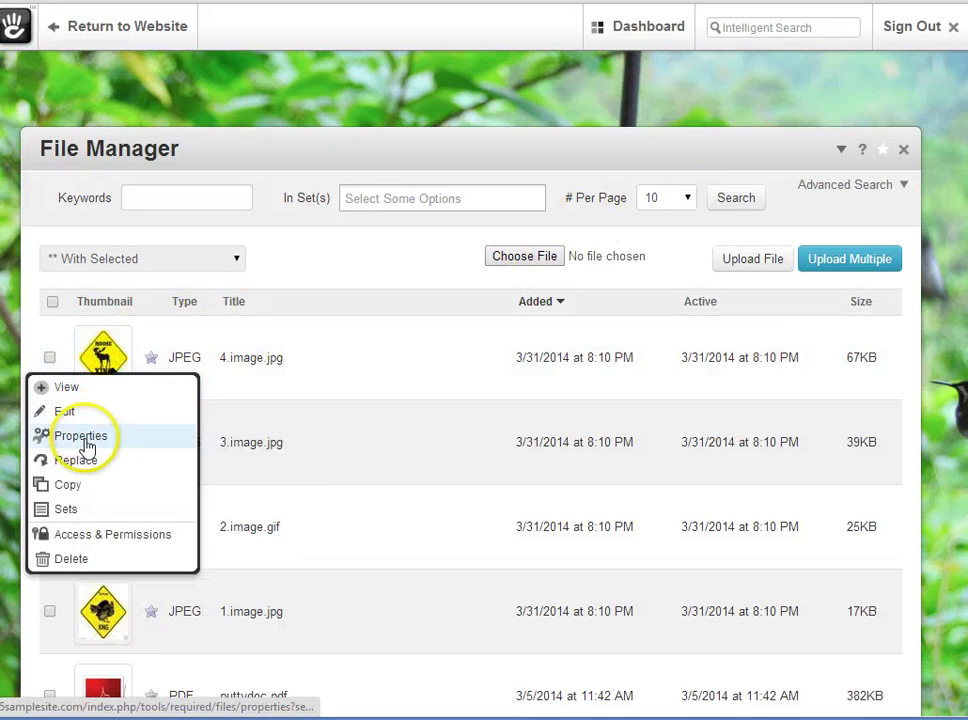
{"action": "left_click", "coordinate": [87, 446]}
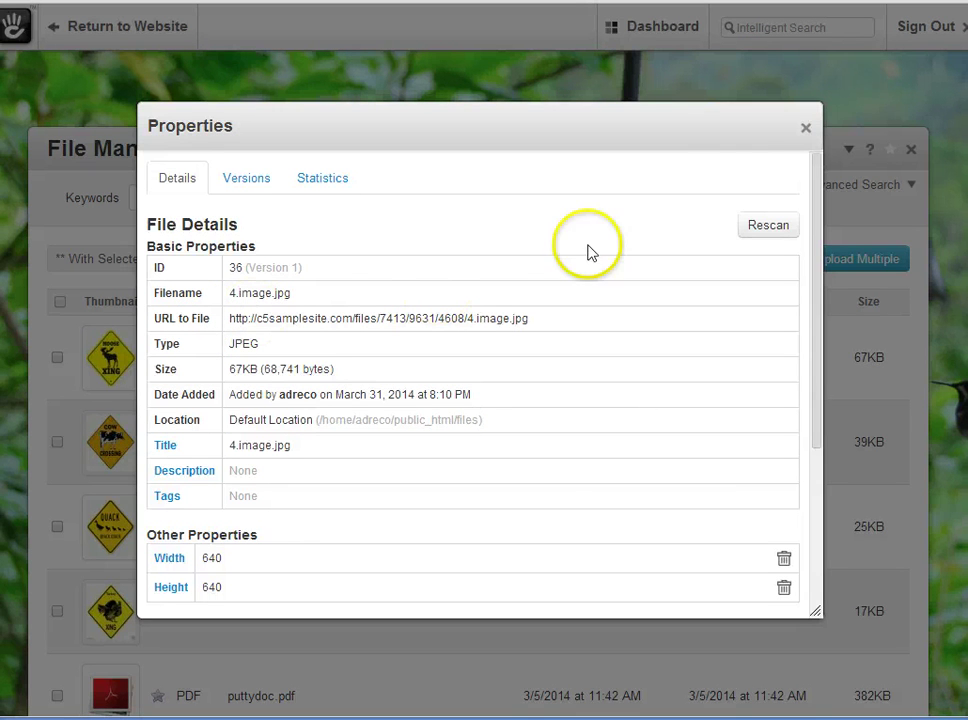
{"action": "left_click", "coordinate": [810, 130]}
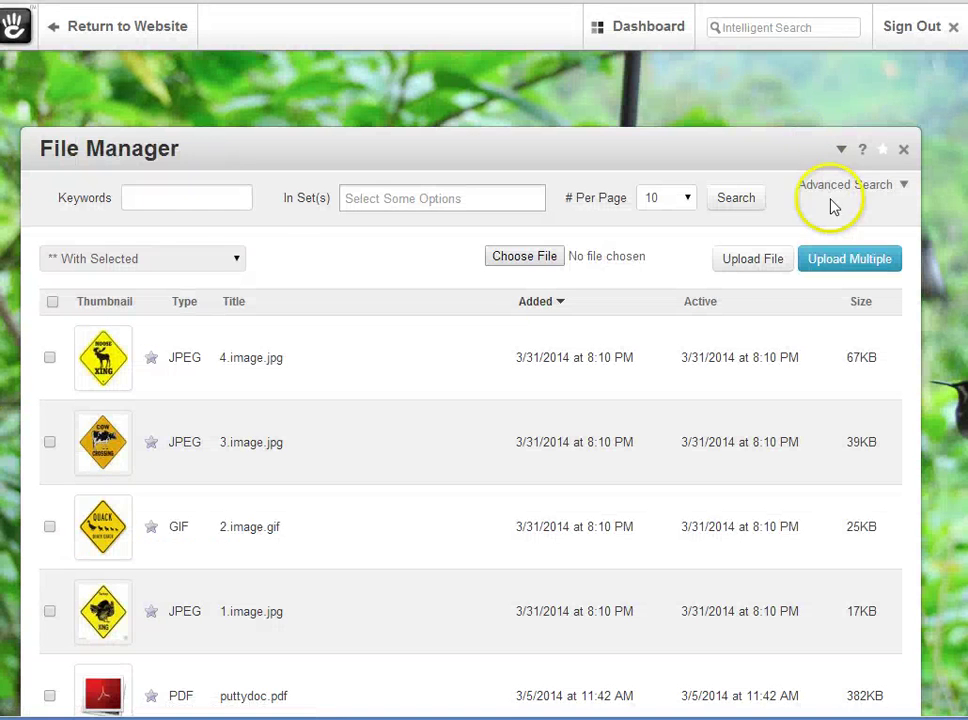
{"action": "left_click", "coordinate": [846, 260]}
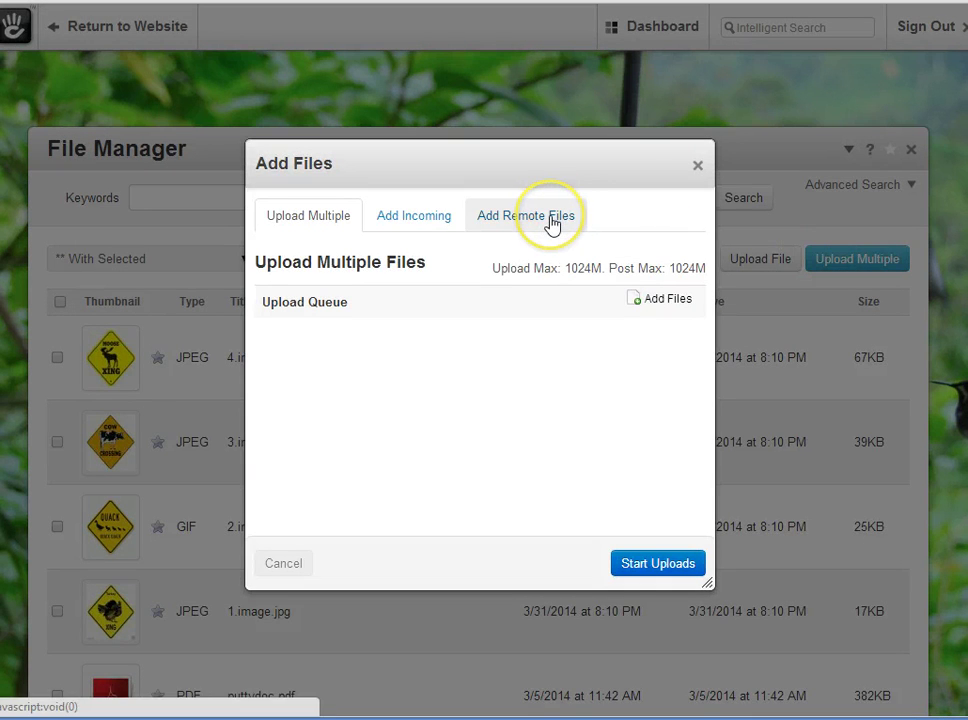
{"action": "left_click", "coordinate": [552, 220]}
{"action": "left_click", "coordinate": [357, 315]}
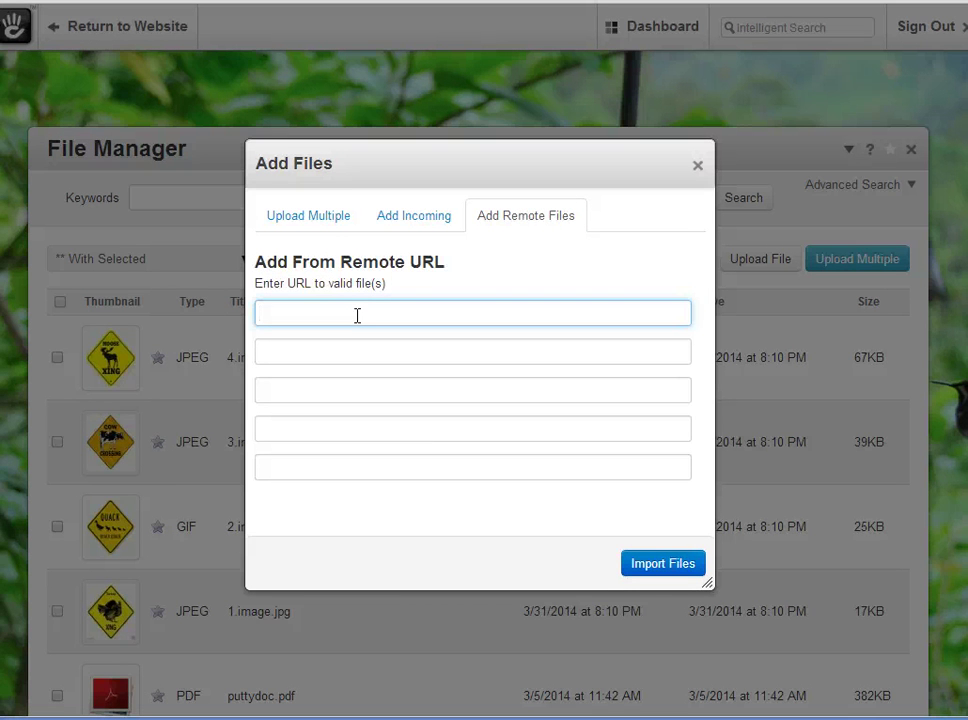
{"action": "type", "text": "http://www.adrecomedia.com/files/9613/1067/2407/THE_FIRST_BOAT.jpg"}
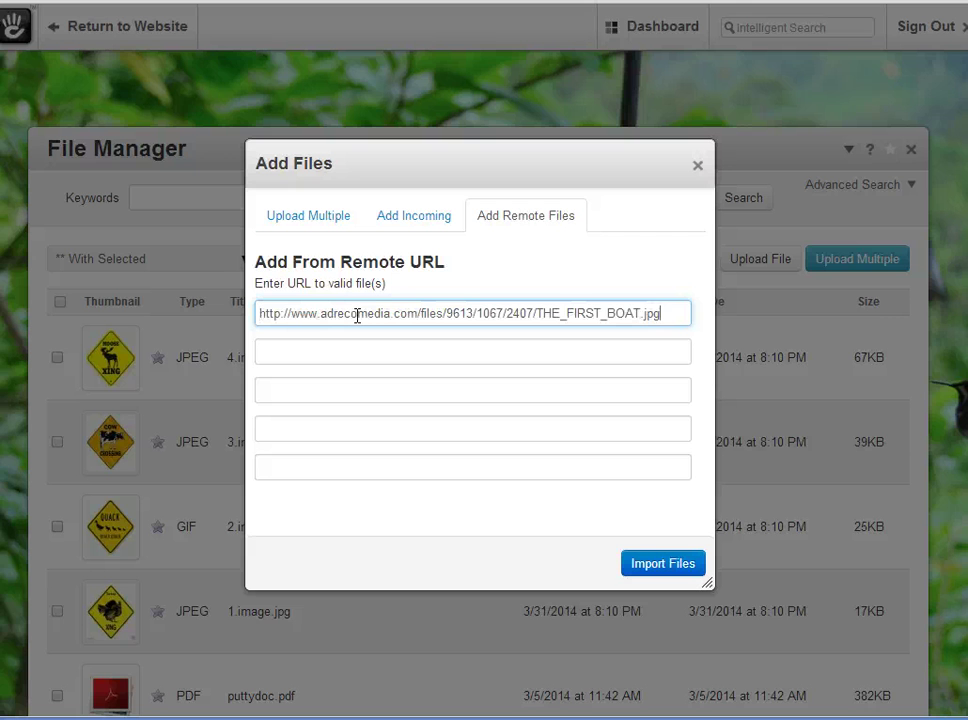
{"action": "left_click", "coordinate": [656, 574]}
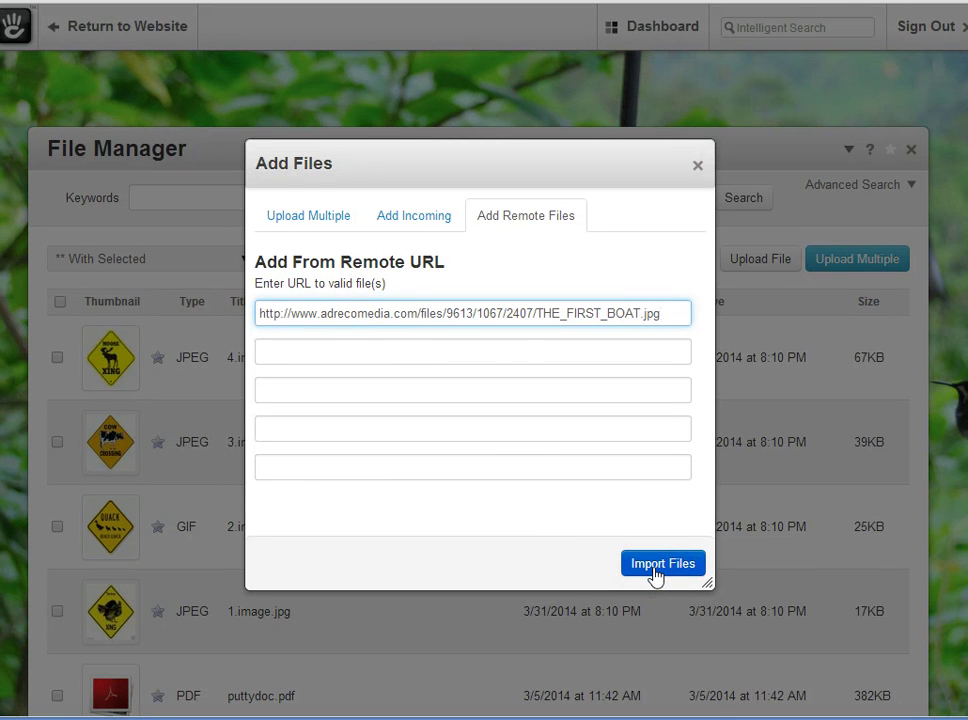
{"action": "left_click", "coordinate": [656, 574]}
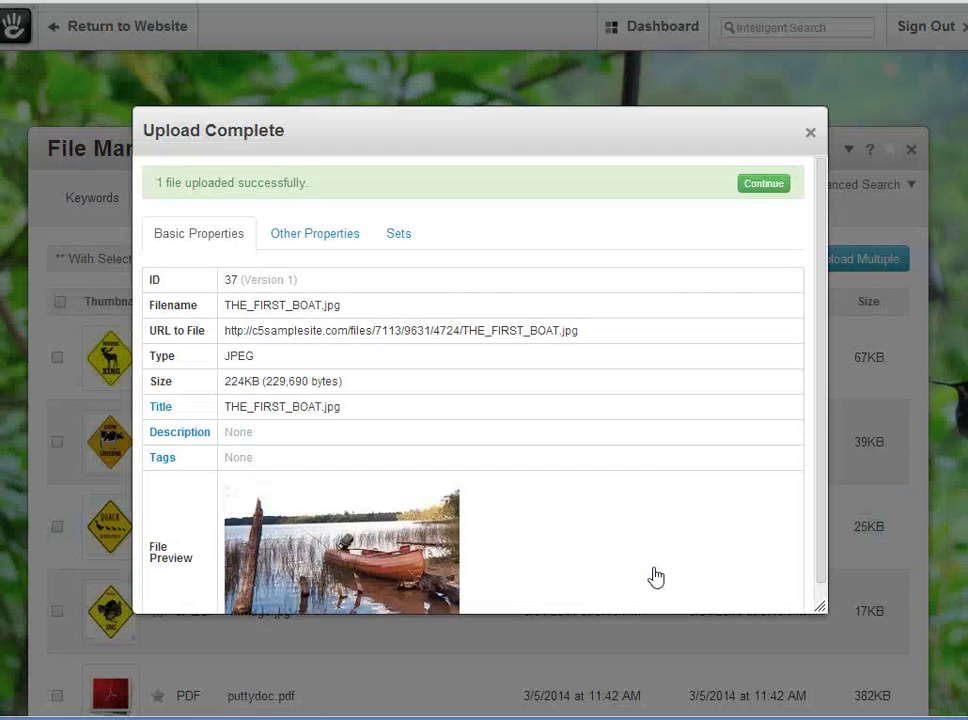
{"action": "left_click", "coordinate": [721, 508]}
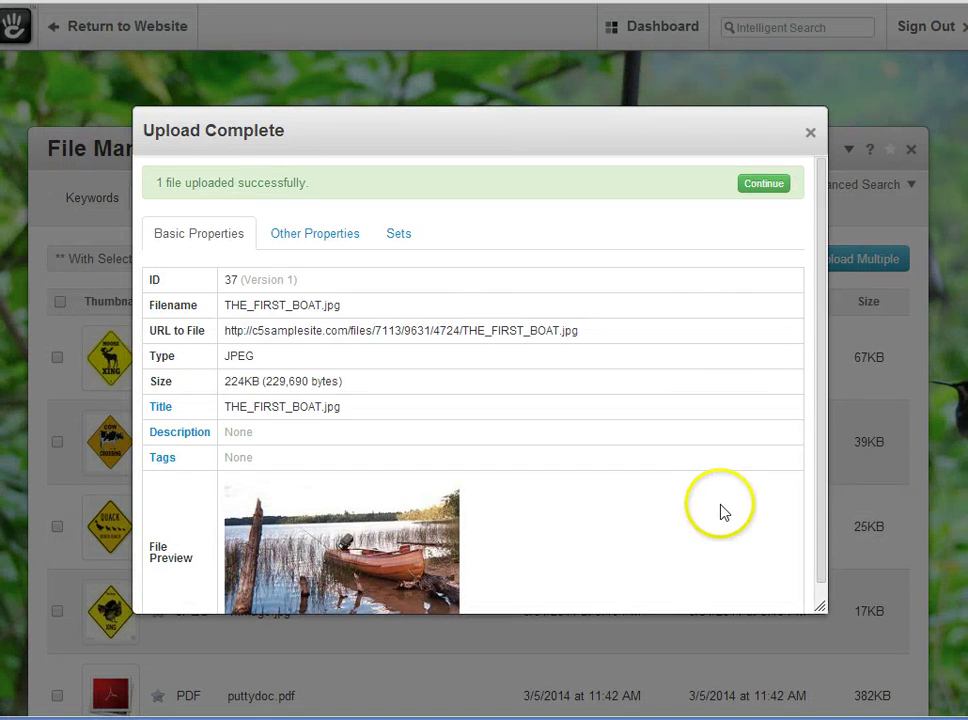
{"action": "left_click", "coordinate": [777, 186]}
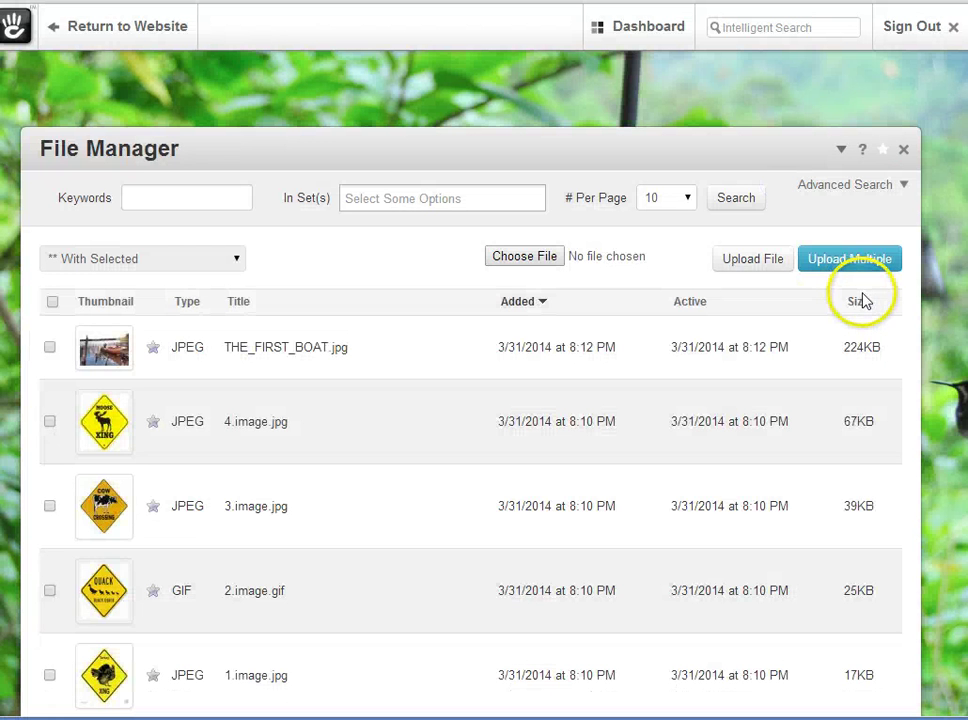
{"action": "left_click", "coordinate": [120, 362]}
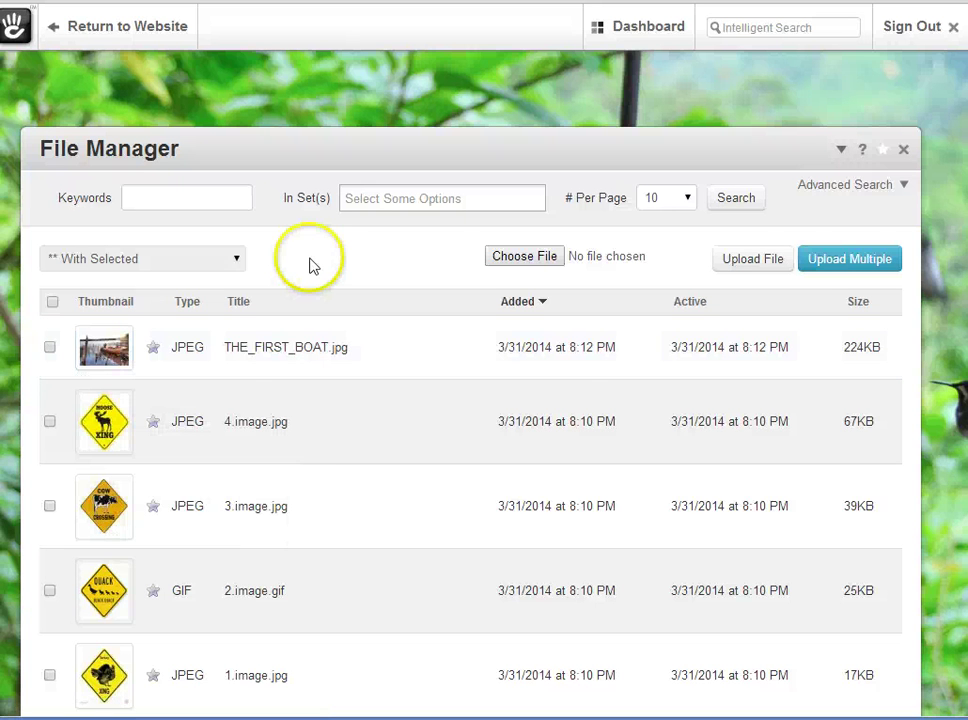
Step: Import all files from the incoming directory (Penguins.jpg, Lighthouse.jpg, Koala.jpg and Tulips.jpg) and continue back to the file list
{"action": "left_click", "coordinate": [850, 260]}
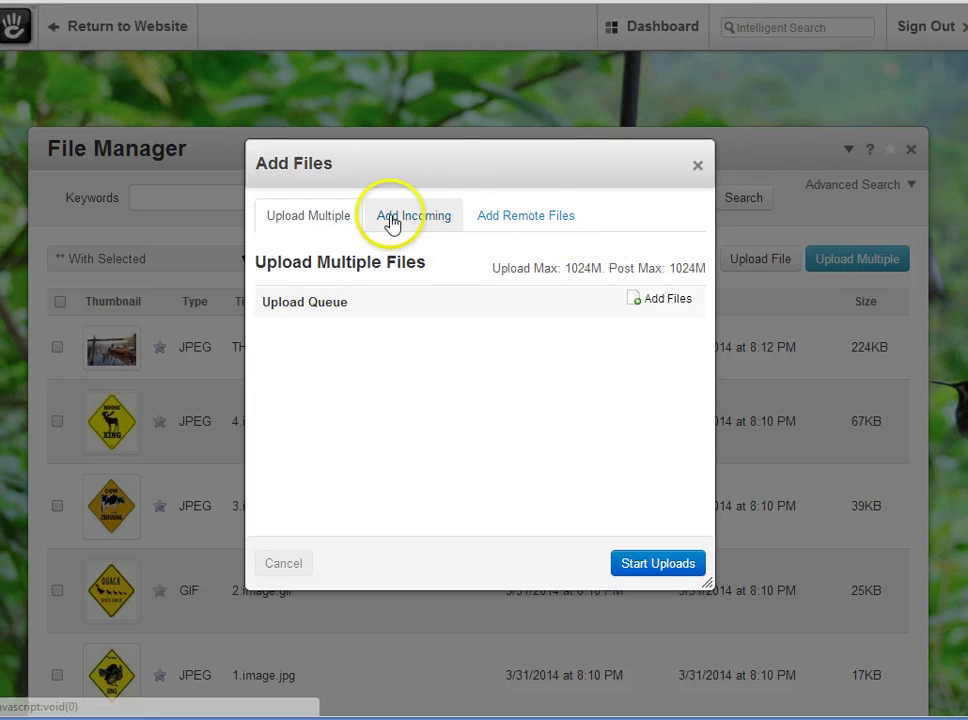
{"action": "left_click", "coordinate": [392, 220]}
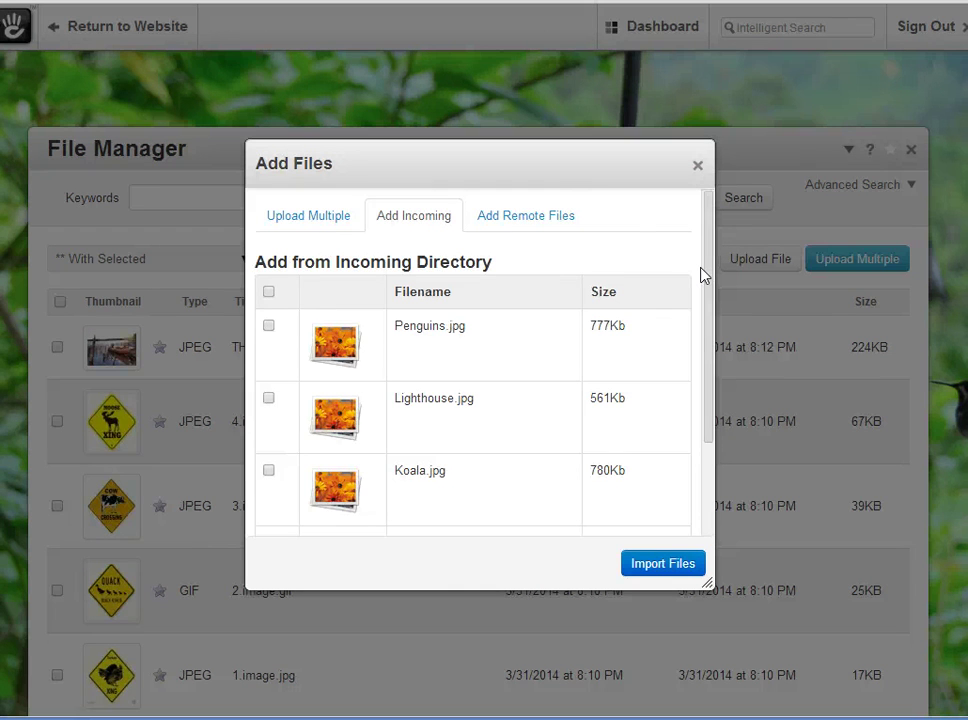
{"action": "left_click", "coordinate": [268, 293]}
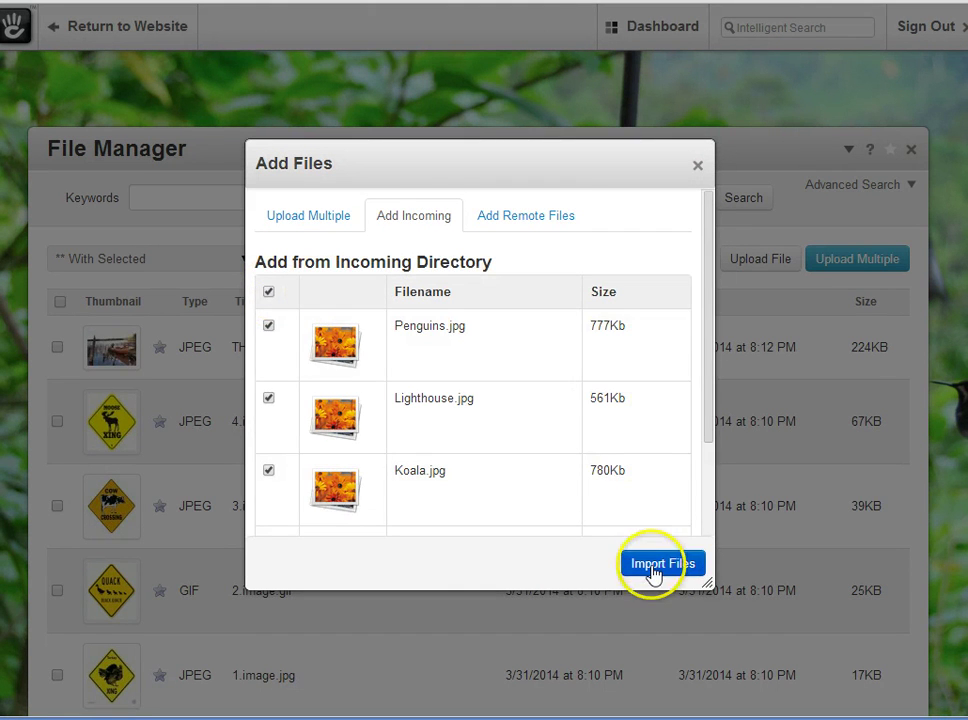
{"action": "left_click", "coordinate": [652, 571]}
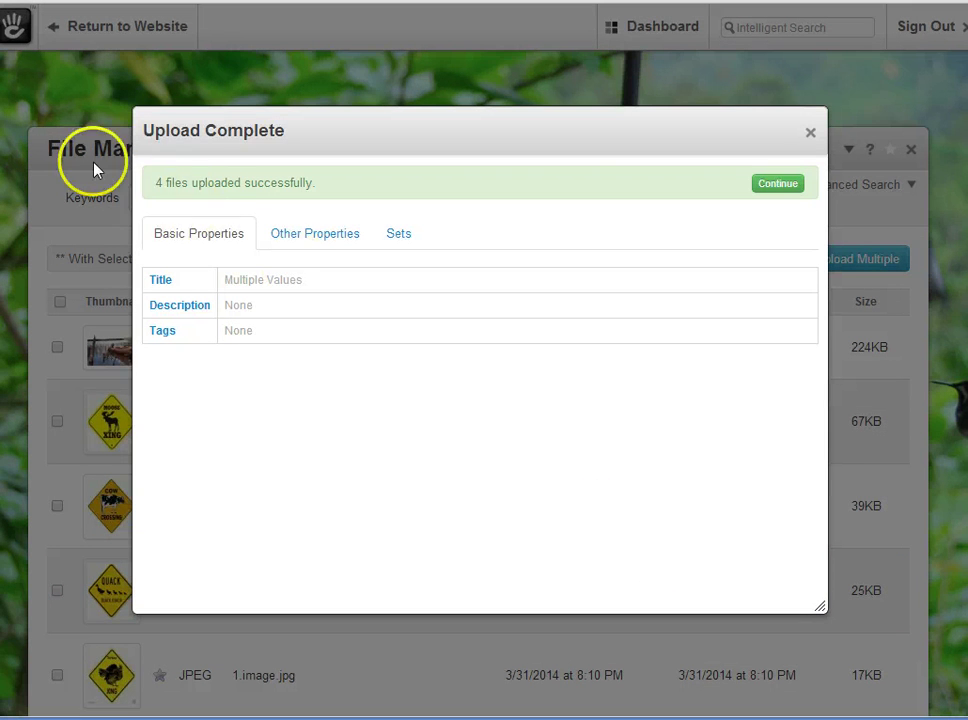
{"action": "left_click", "coordinate": [779, 187]}
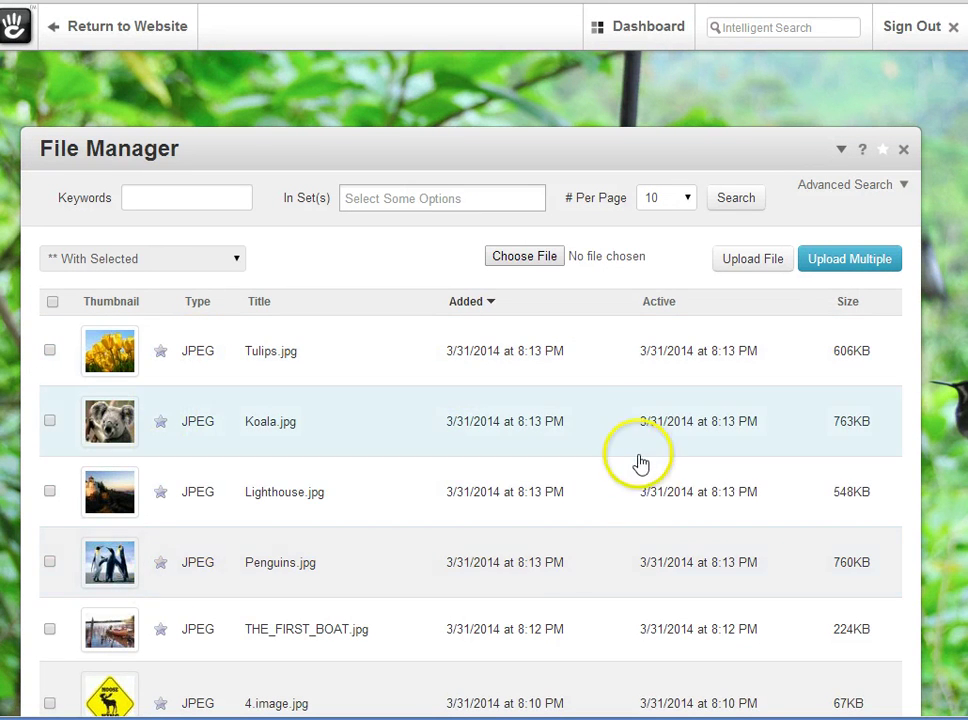
Step: Look through the file list and review the multiple upload, remote URL and incoming directory options for adding files
{"action": "scroll", "coordinate": [615, 438], "scroll_direction": "down", "scroll_amount": 1}
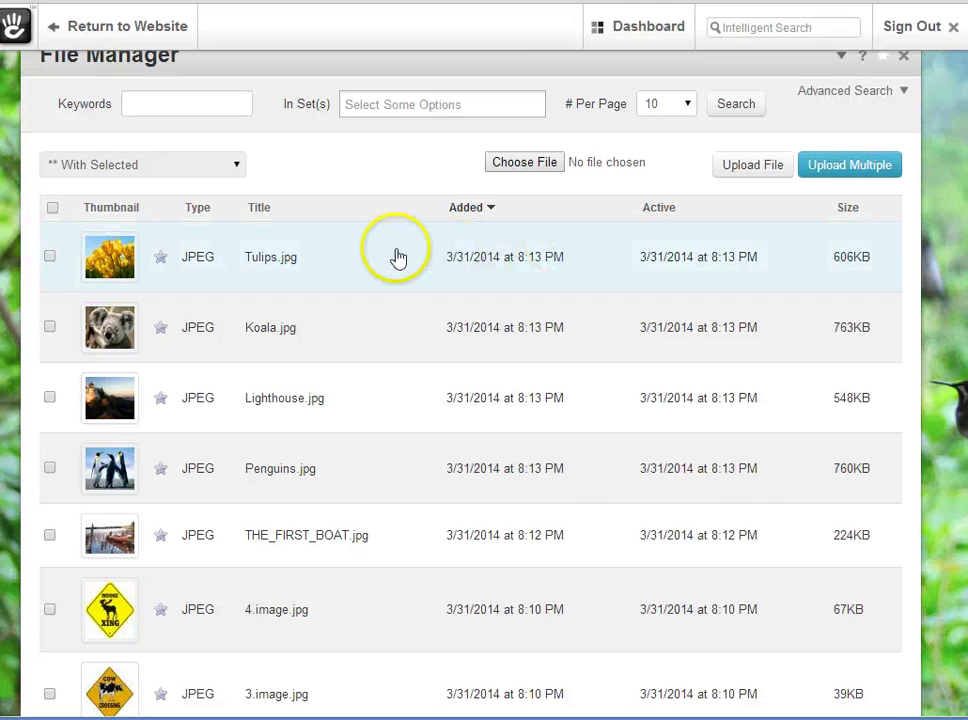
{"action": "scroll", "coordinate": [361, 328], "scroll_direction": "down", "scroll_amount": 3}
{"action": "scroll", "coordinate": [257, 508], "scroll_direction": "up", "scroll_amount": 4}
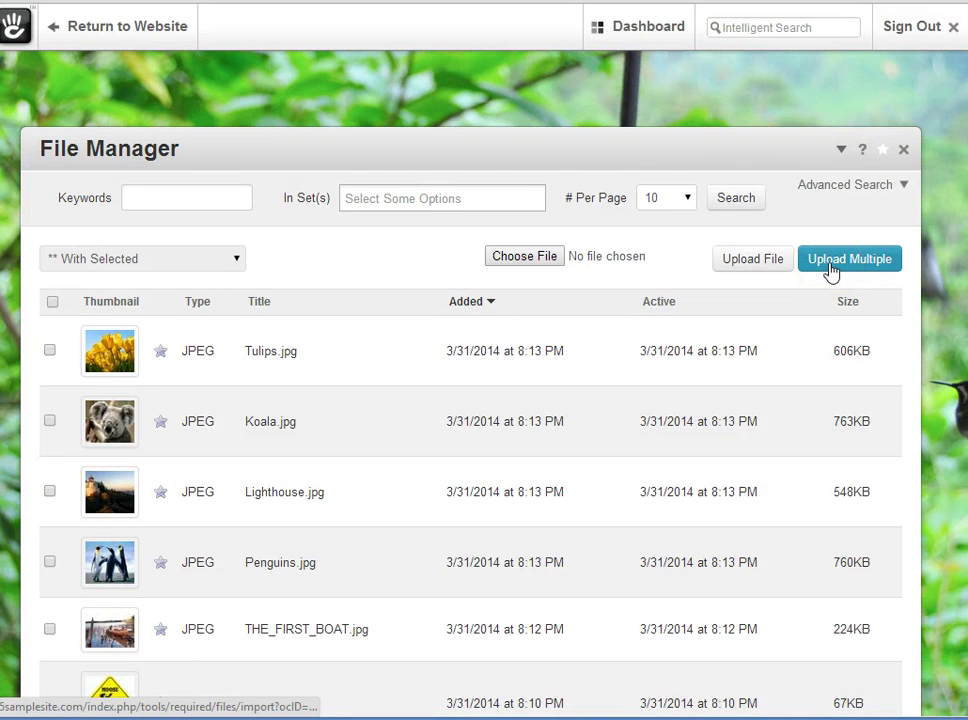
{"action": "left_click", "coordinate": [830, 260]}
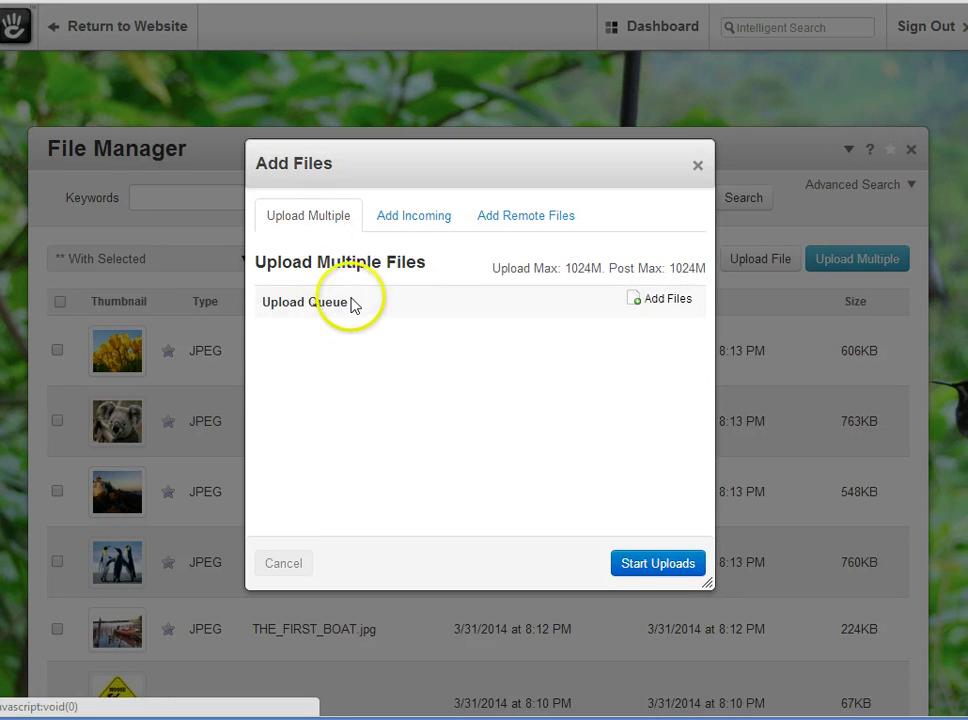
{"action": "left_click", "coordinate": [514, 218]}
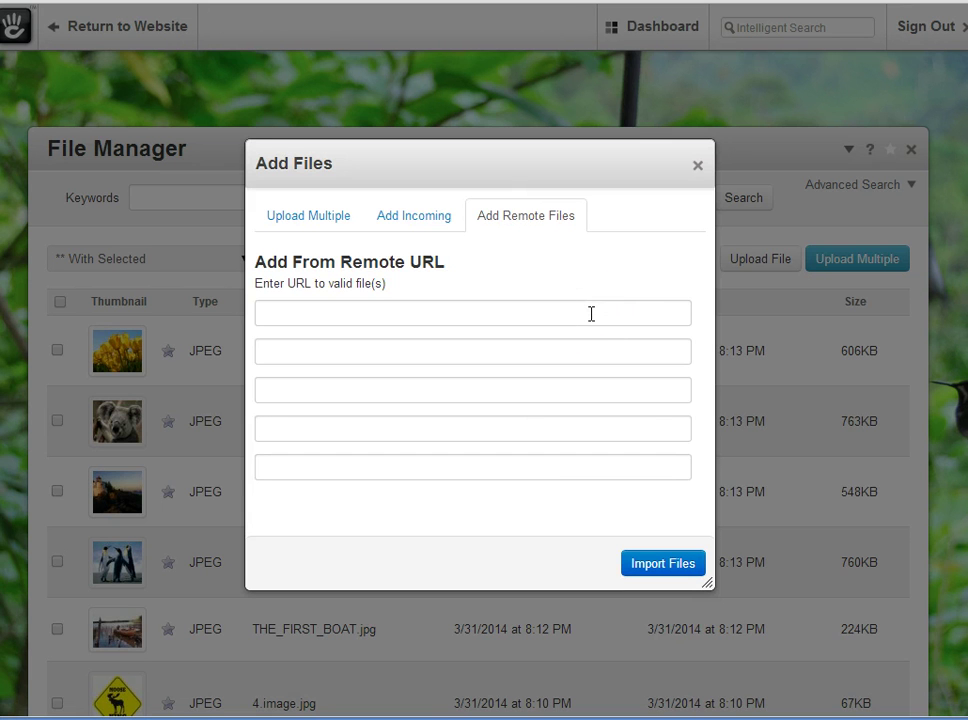
{"action": "left_click", "coordinate": [421, 225]}
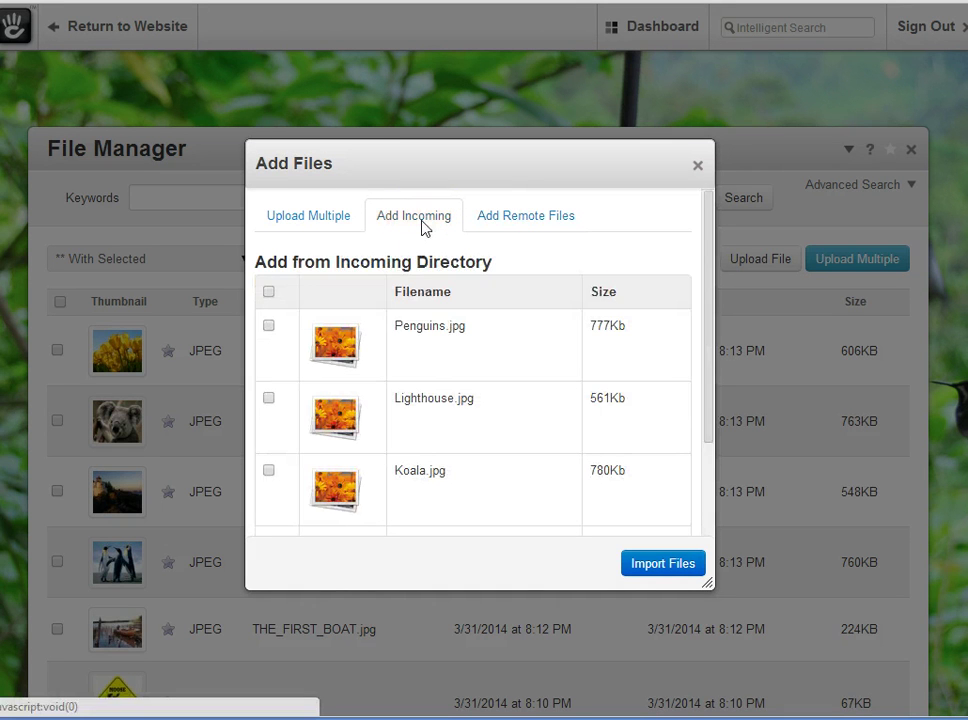
{"action": "left_click", "coordinate": [438, 238]}
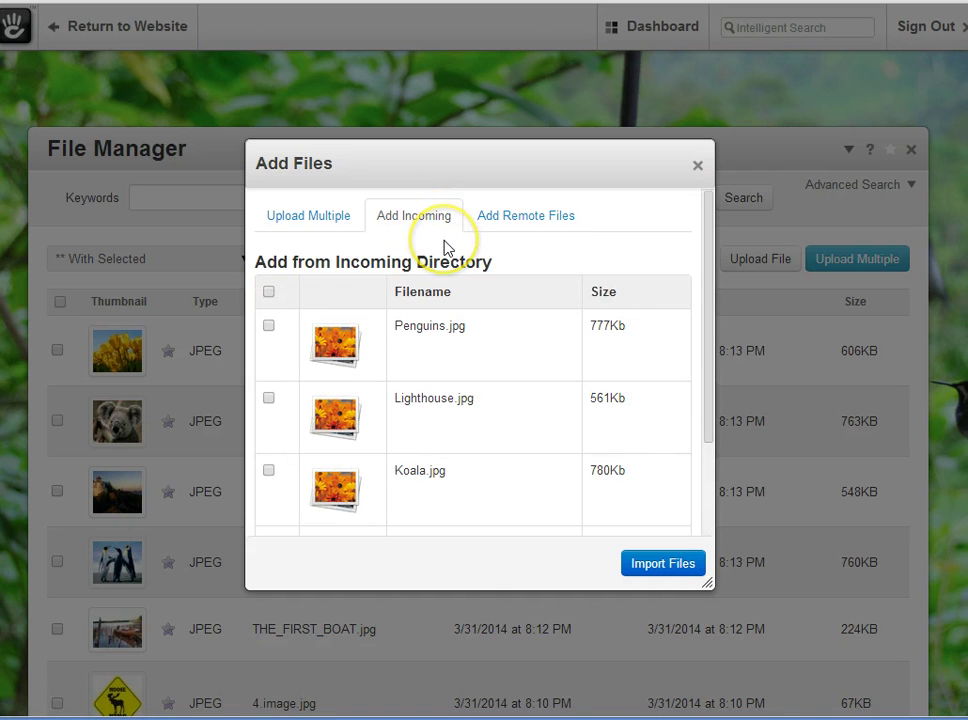